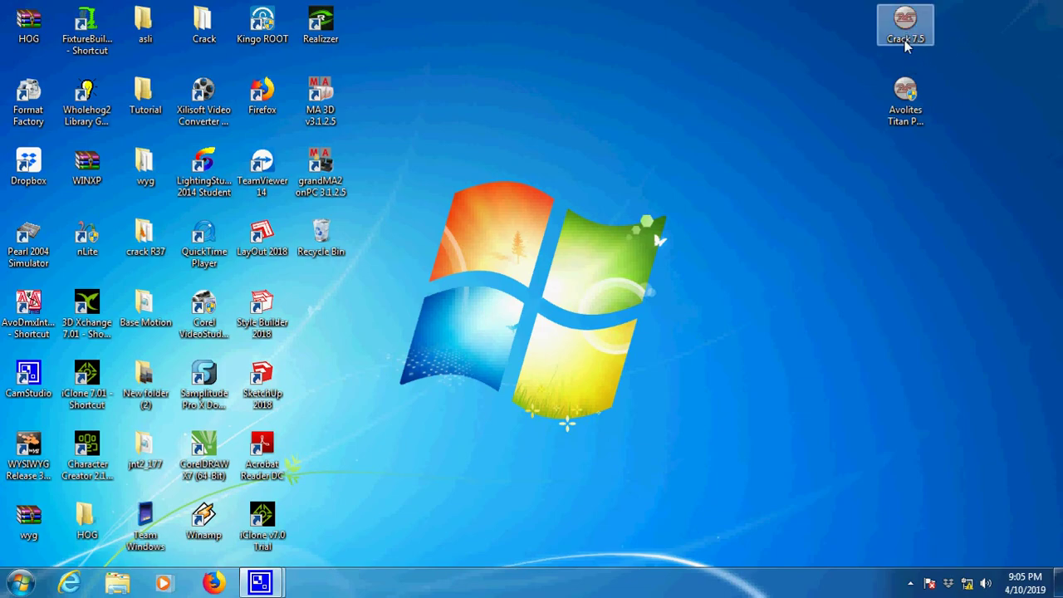
# Move the Crack 7.5 and Avolites Titan setup files to the middle of the desktop and launch the Avolites Titan PC Suite v7.5 Setup
pyautogui.moveTo(907, 33); pyautogui.dragTo(673, 175)
pyautogui.moveTo(904, 109); pyautogui.dragTo(671, 269)
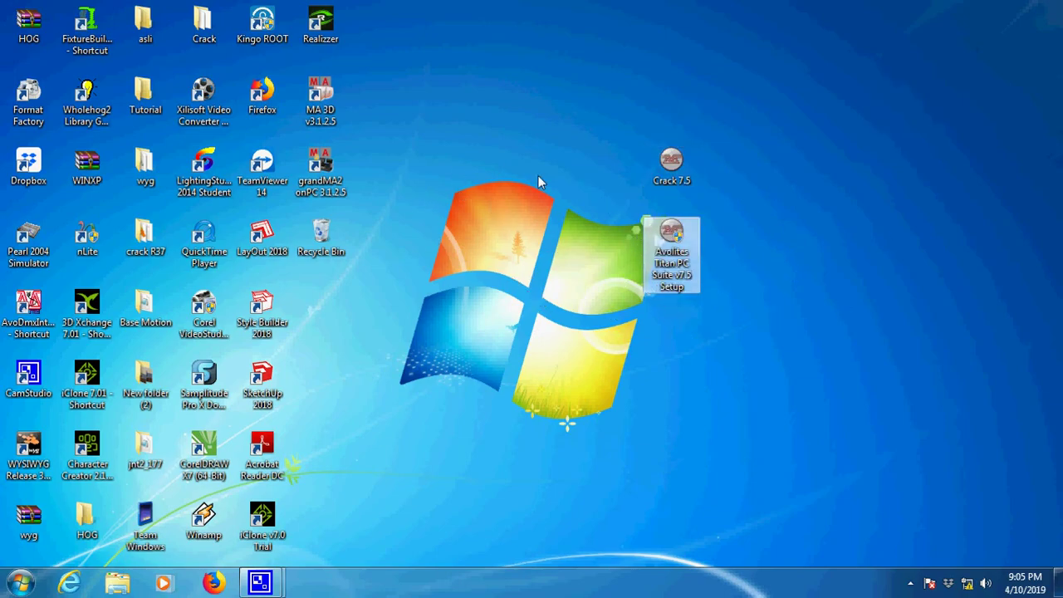
pyautogui.rightClick(674, 242)
pyautogui.click(711, 273)
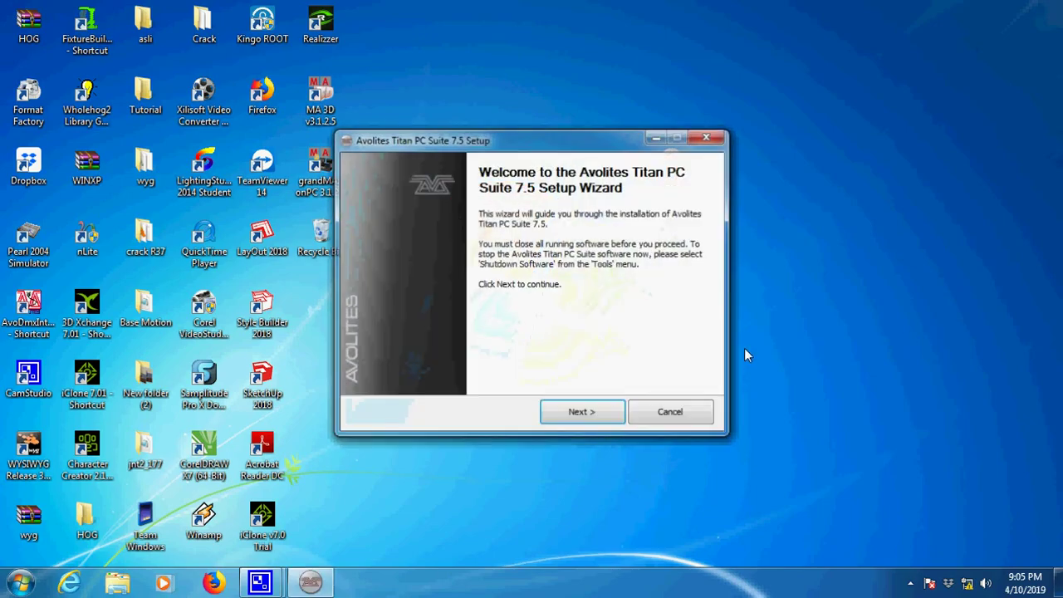
# Accept the setup's license agreement and install the required components with Titan Mobile, Titan Simulator and TitanOne
pyautogui.click(588, 422)
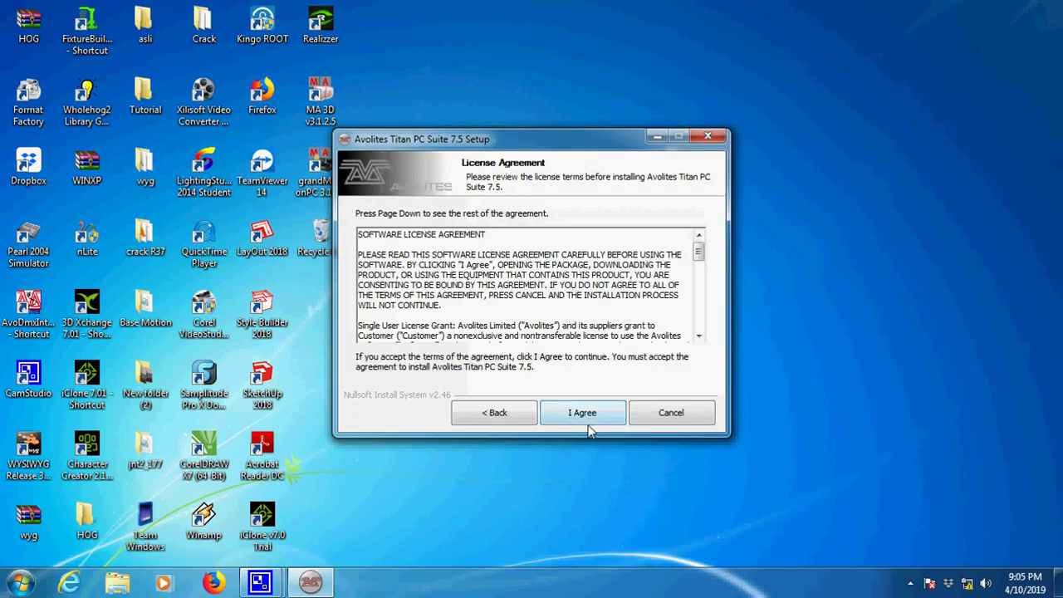
pyautogui.click(592, 422)
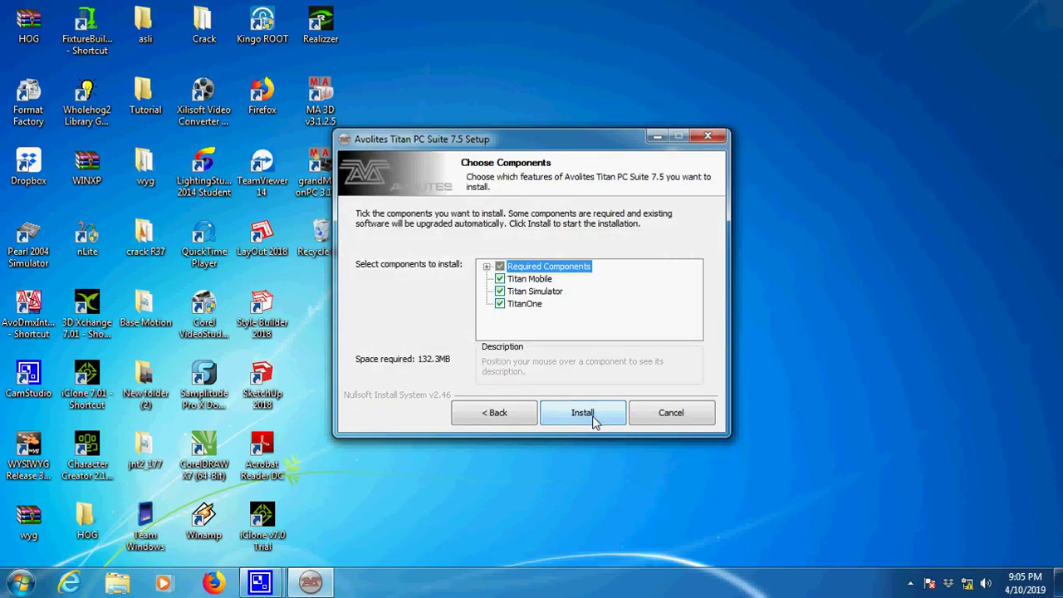
pyautogui.click(600, 419)
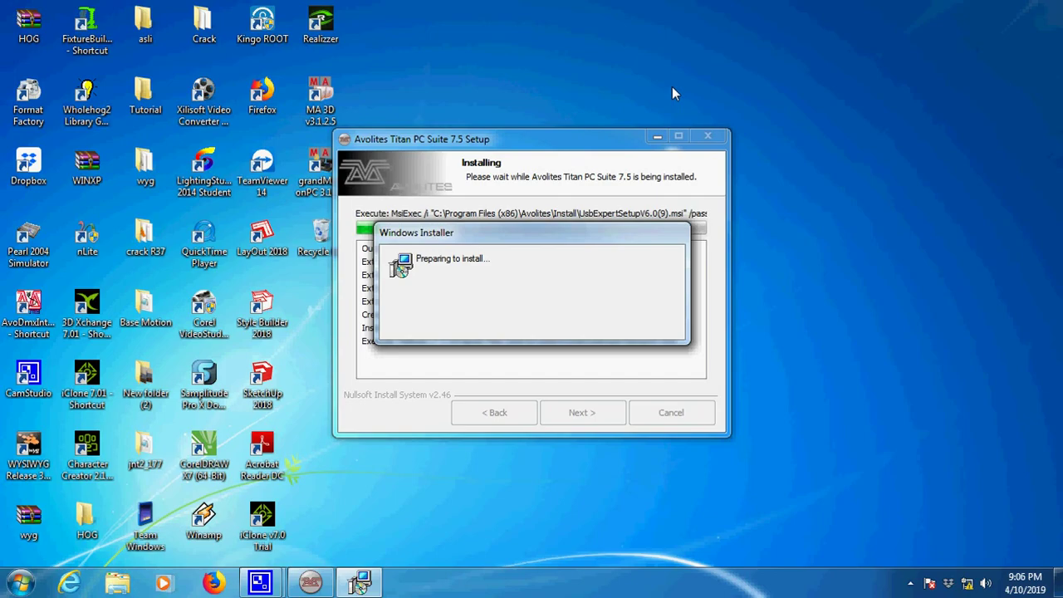
pyautogui.rightClick(734, 53)
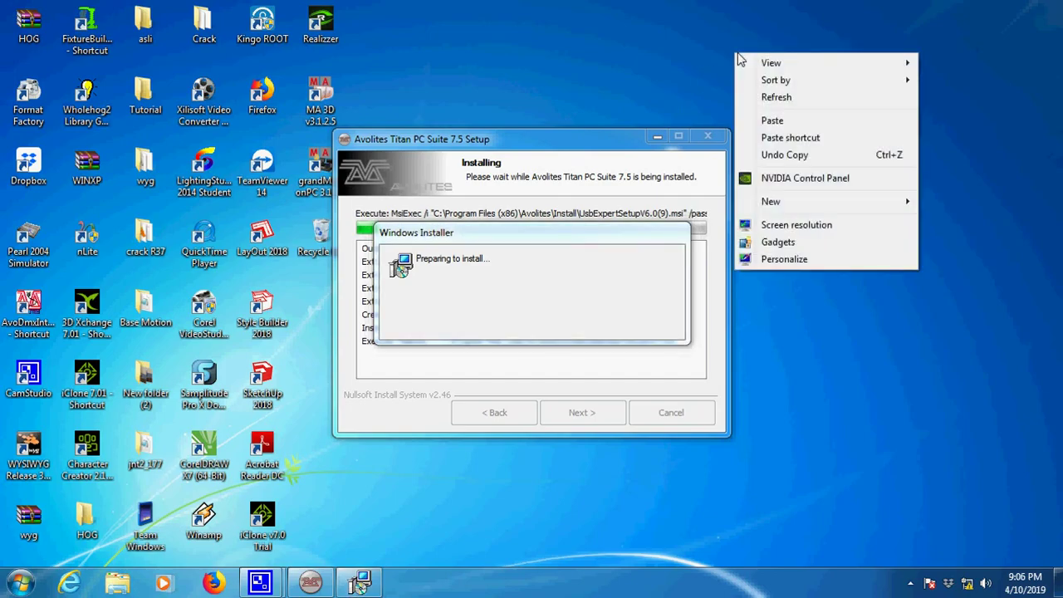
pyautogui.click(781, 98)
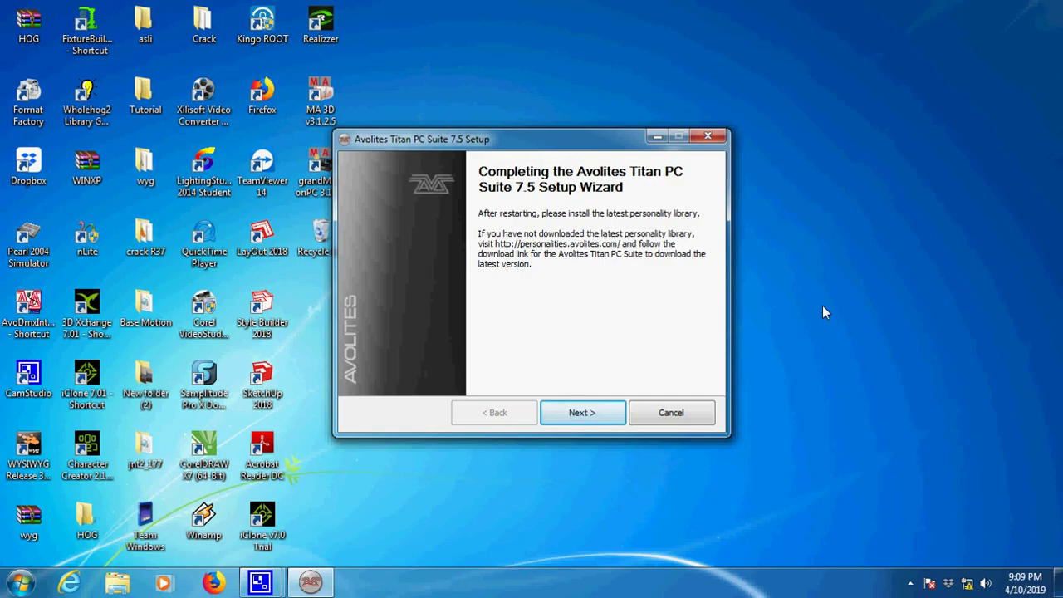
# Finish the Avolites Titan PC Suite 7.5 setup wizard with the option to manually reboot later
pyautogui.click(589, 420)
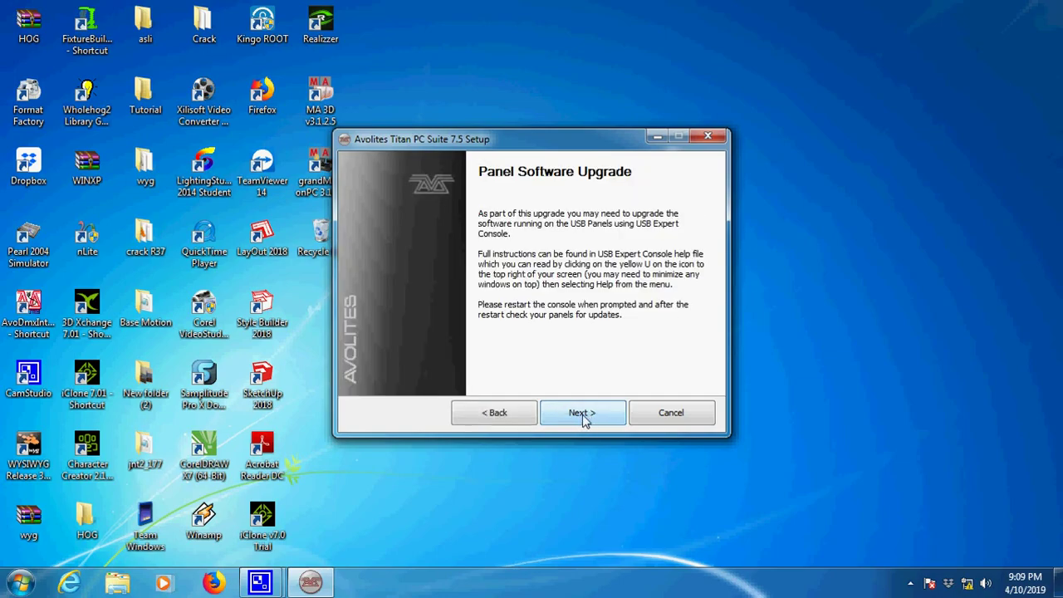
pyautogui.click(586, 419)
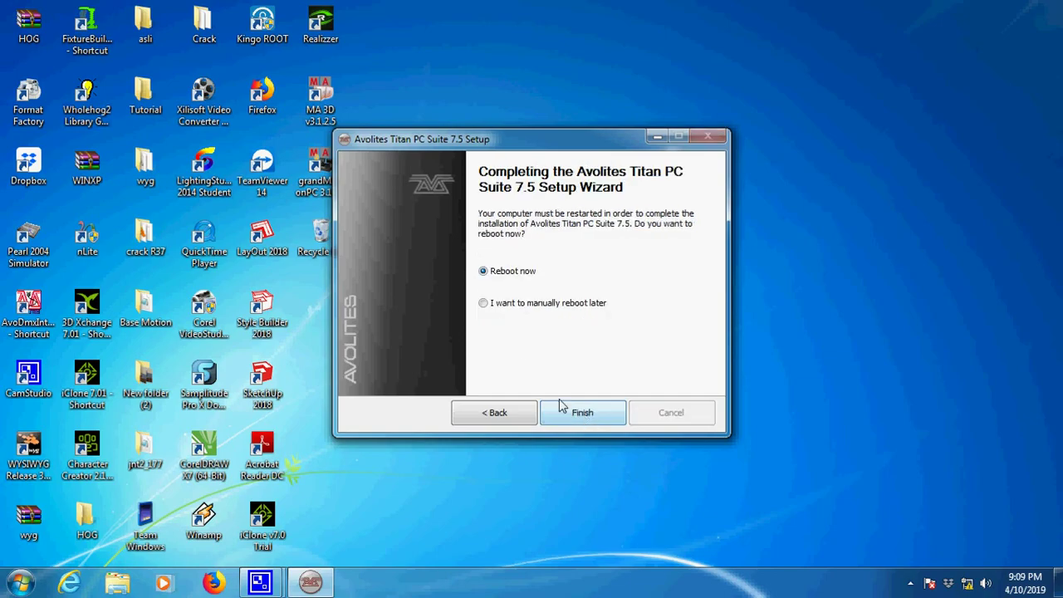
pyautogui.click(488, 304)
pyautogui.click(582, 415)
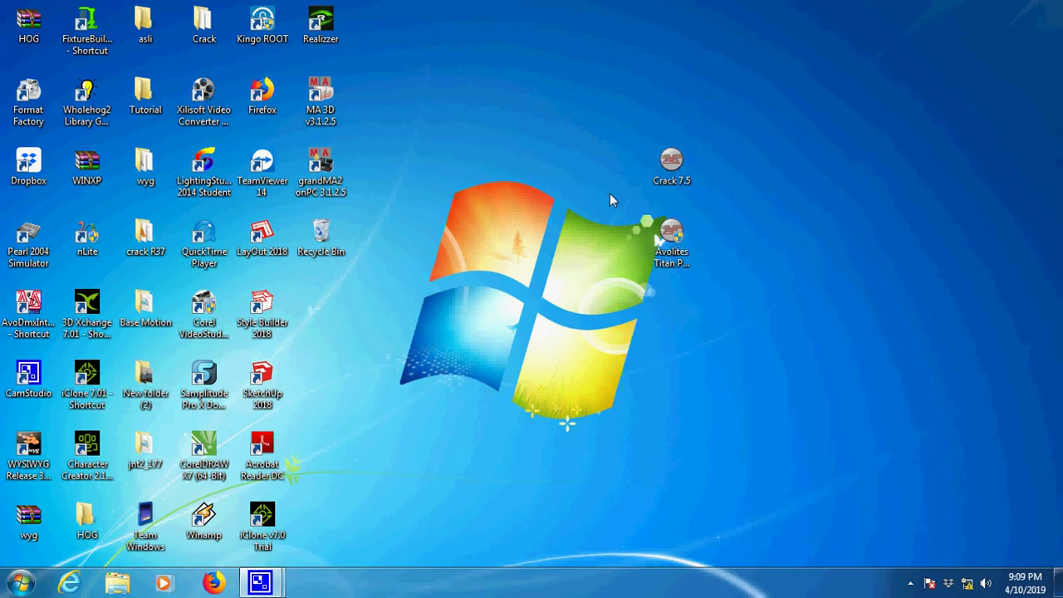
# Run Crack 7.5 as administrator and apply the x64 patch to Avolites Titan PC Suite v7.5
pyautogui.rightClick(677, 168)
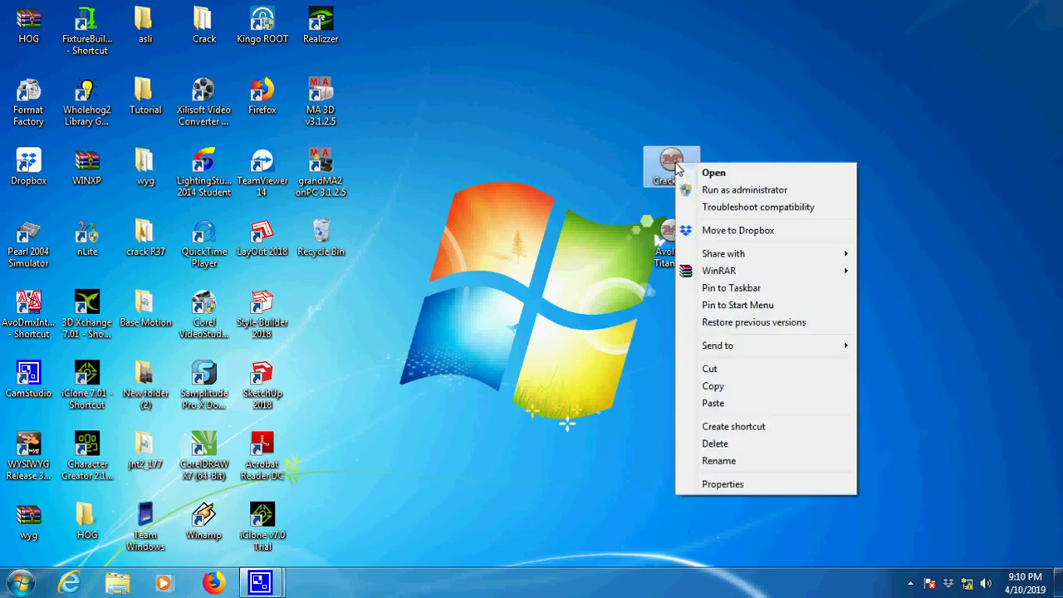
pyautogui.click(728, 196)
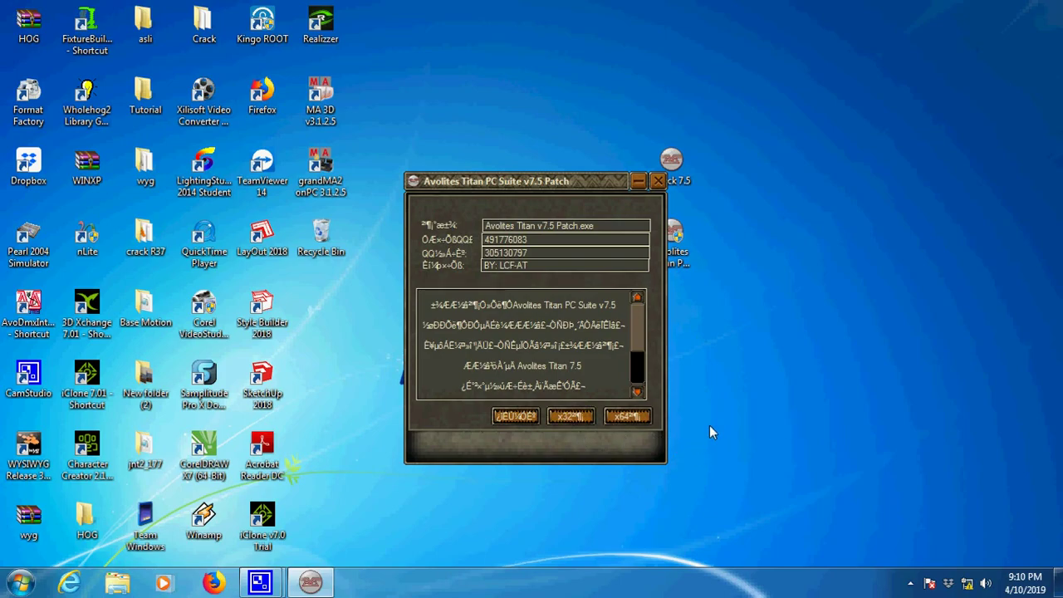
pyautogui.click(622, 419)
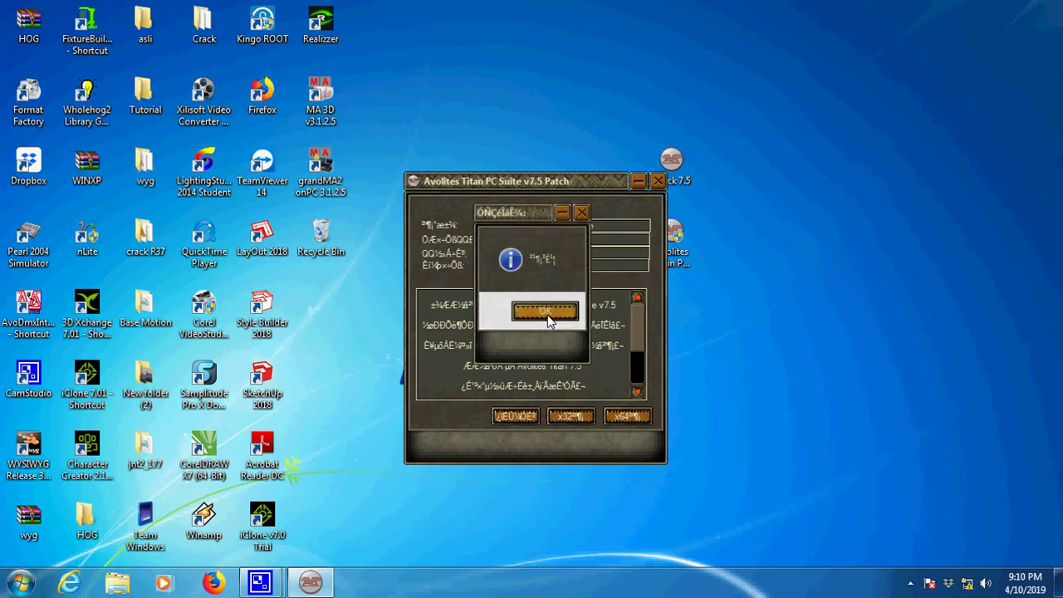
pyautogui.click(546, 313)
pyautogui.click(624, 419)
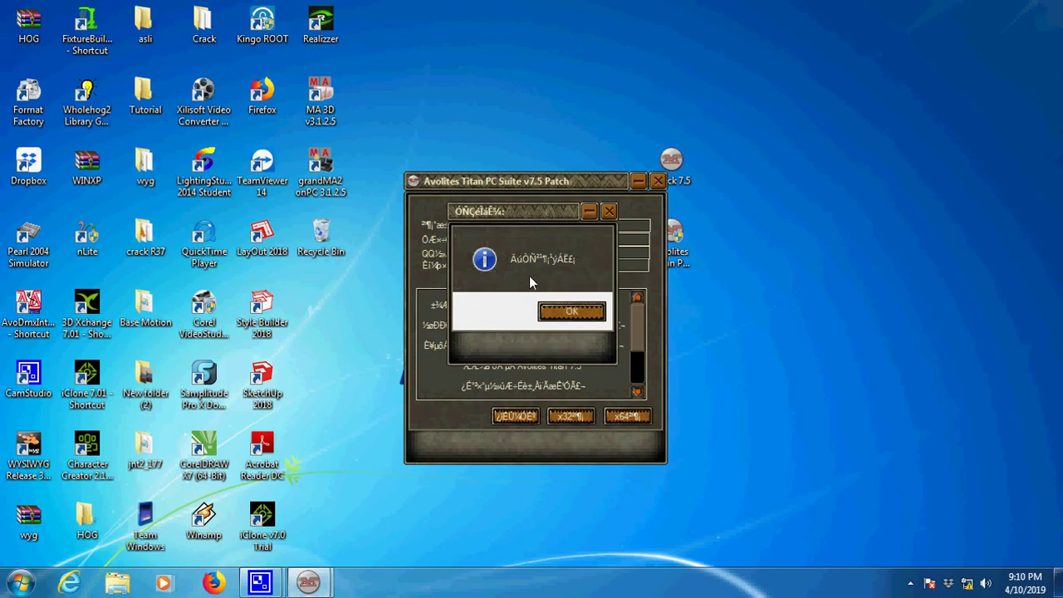
pyautogui.click(585, 316)
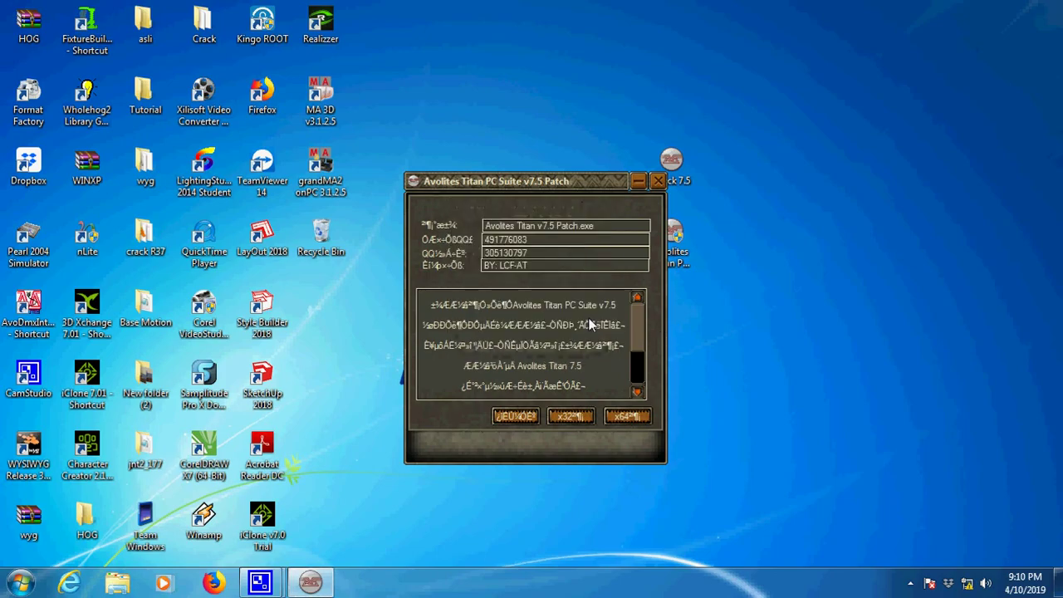
pyautogui.click(657, 180)
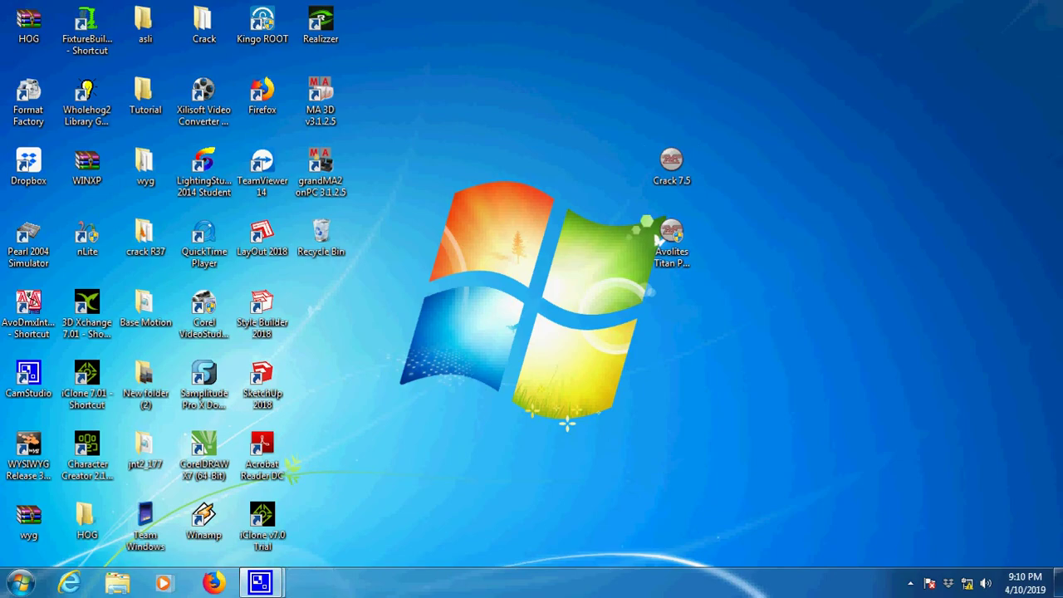
pyautogui.click(665, 172)
pyautogui.doubleClick(665, 172)
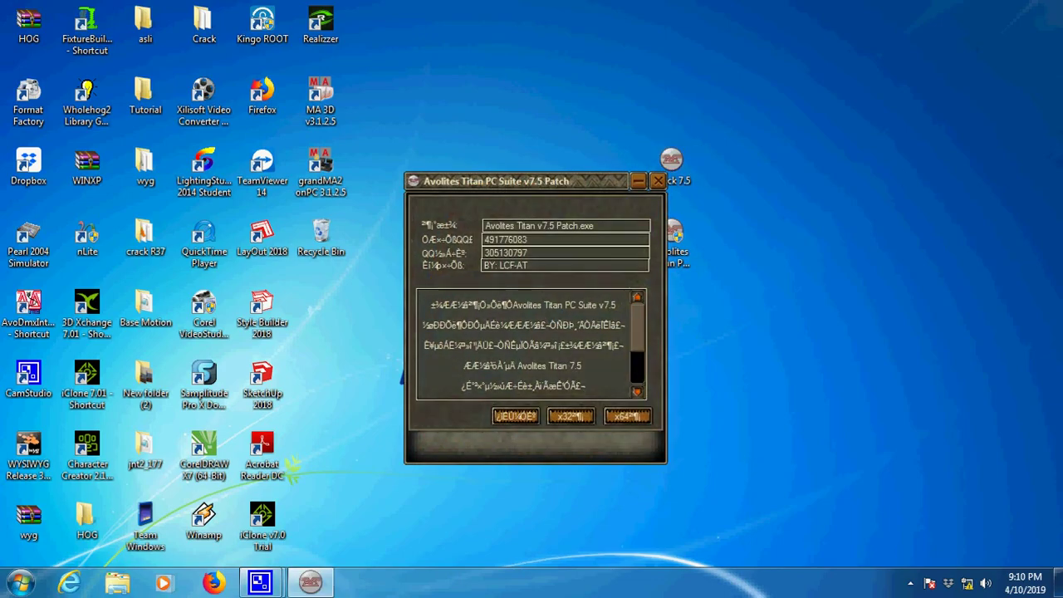
pyautogui.click(660, 180)
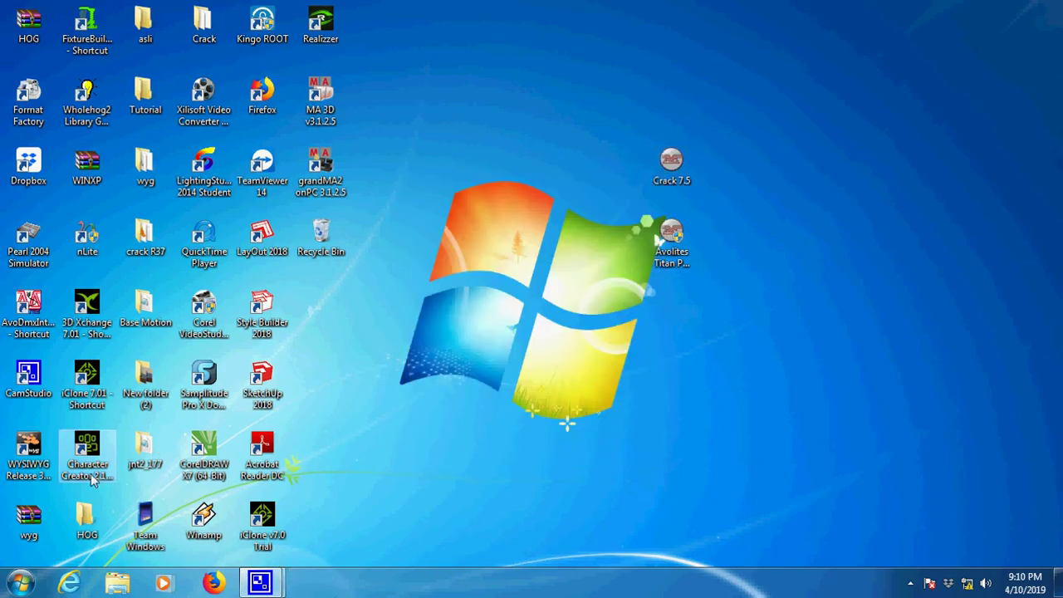
# Create a desktop shortcut for Titan One from the installed Avolites programs
pyautogui.click(20, 584)
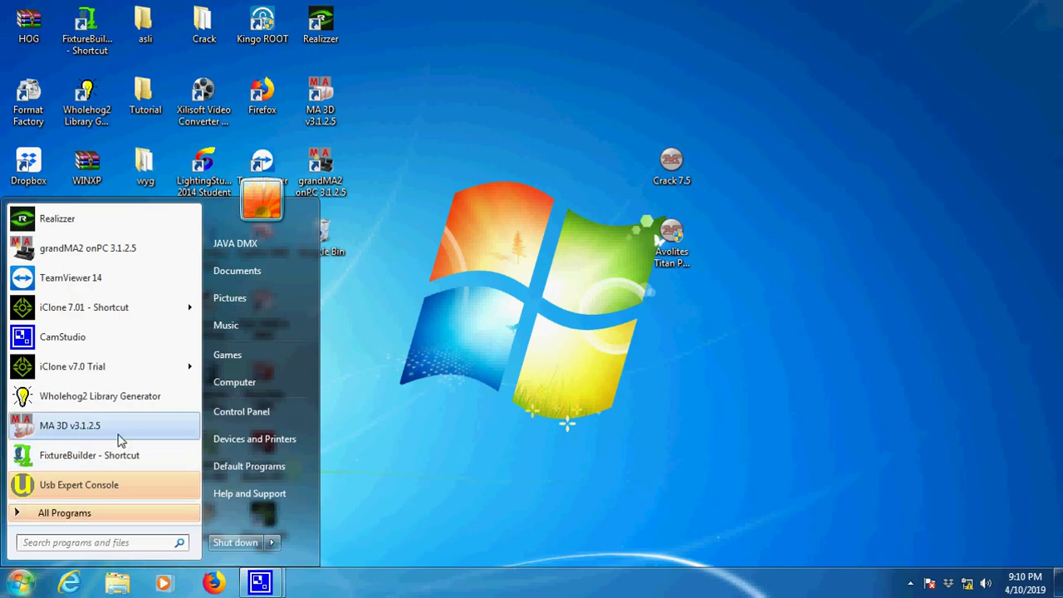
pyautogui.click(73, 516)
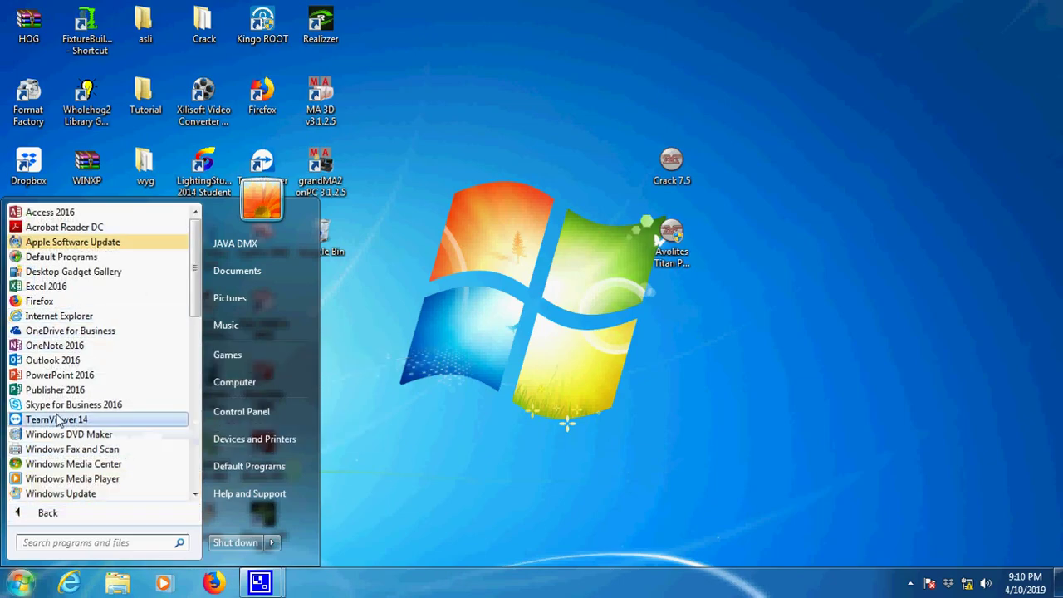
pyautogui.scroll(-3, 191, 305)
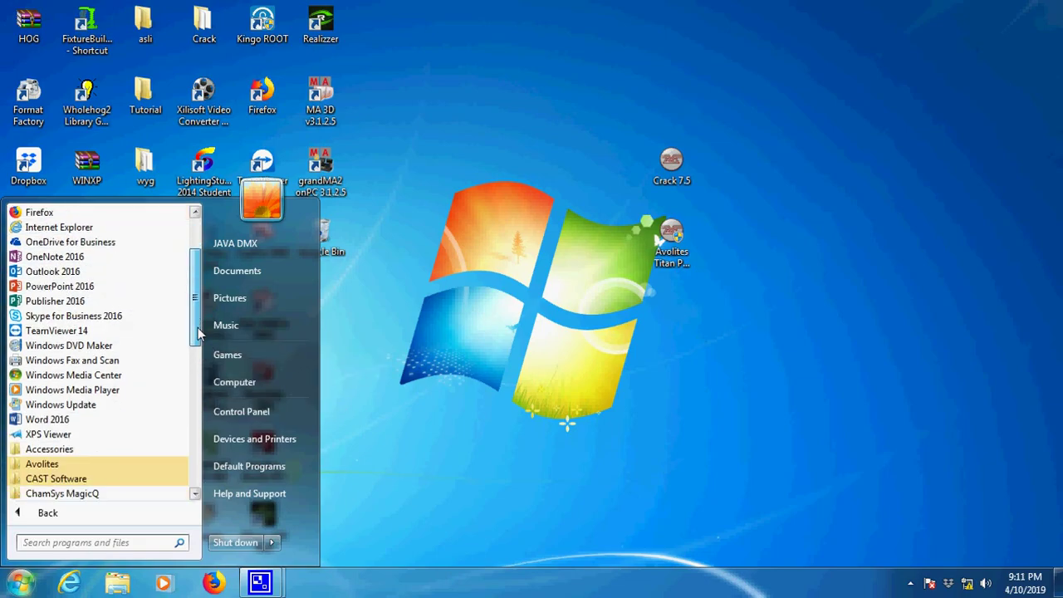
pyautogui.click(53, 420)
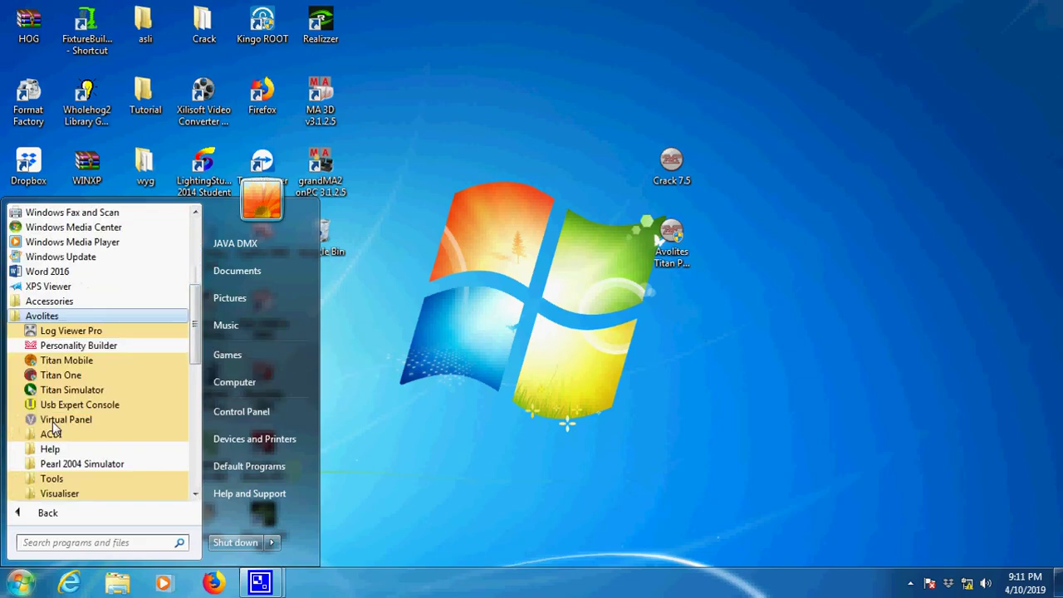
pyautogui.rightClick(80, 380)
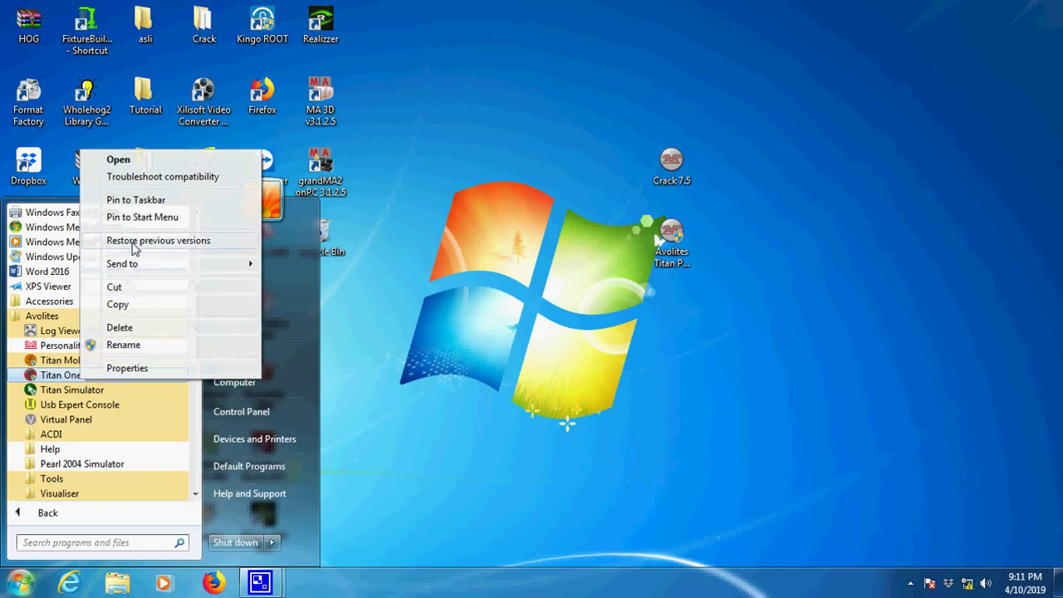
pyautogui.moveTo(146, 264)
pyautogui.click(333, 280)
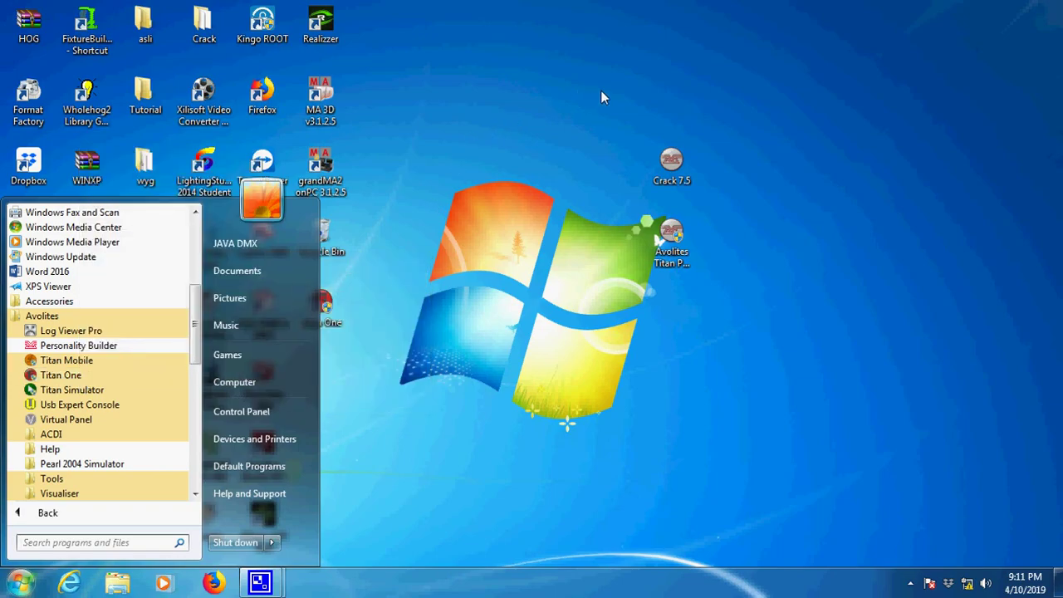
pyautogui.press('Escape')
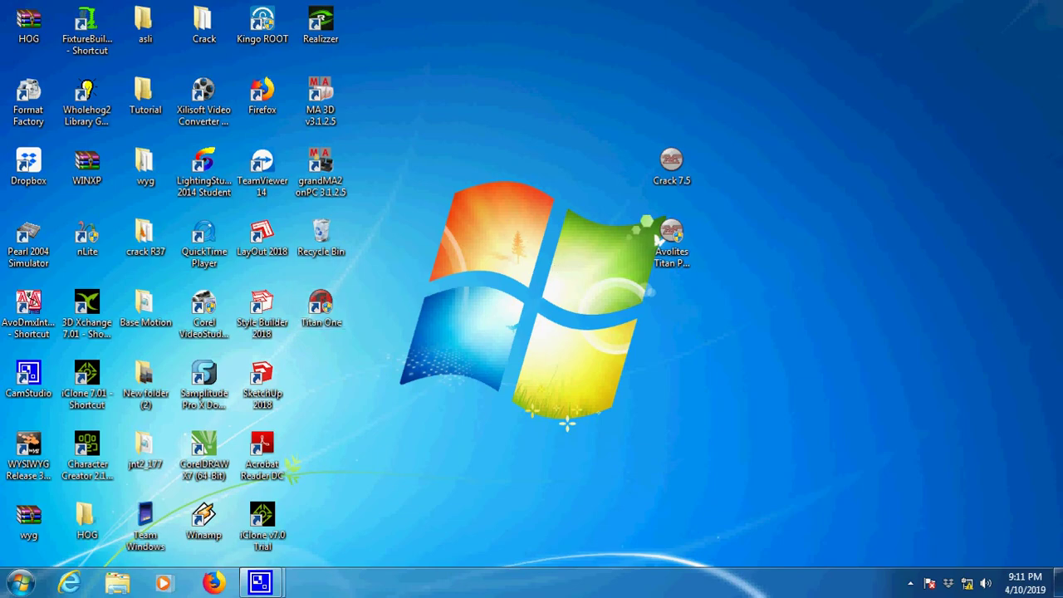
# Start Titan One, postponing the HealthCheck optimisations and agreeing to the TitanOne licence agreement
pyautogui.doubleClick(669, 237)
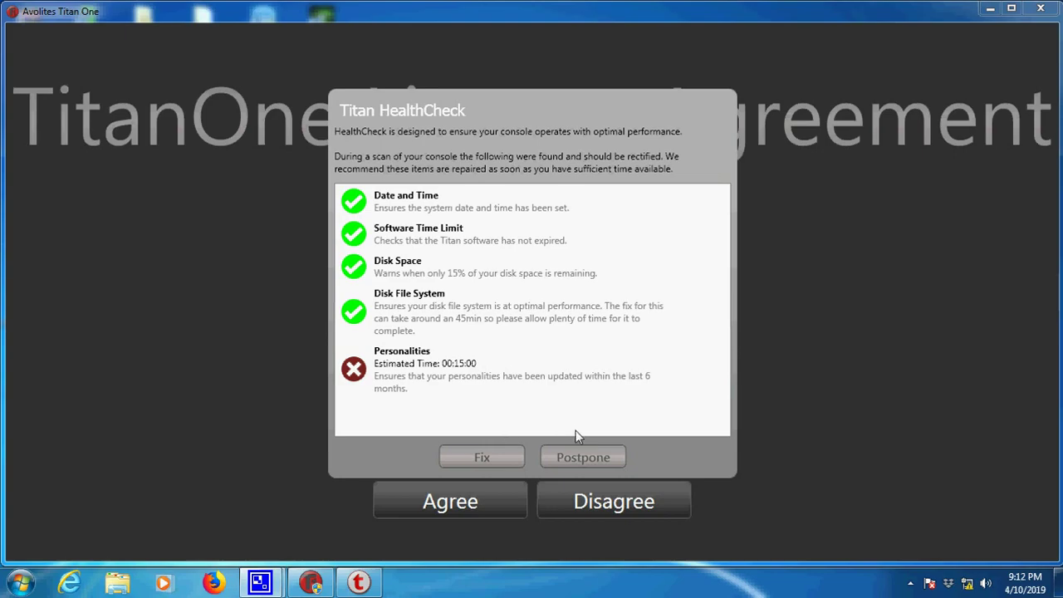
pyautogui.click(577, 458)
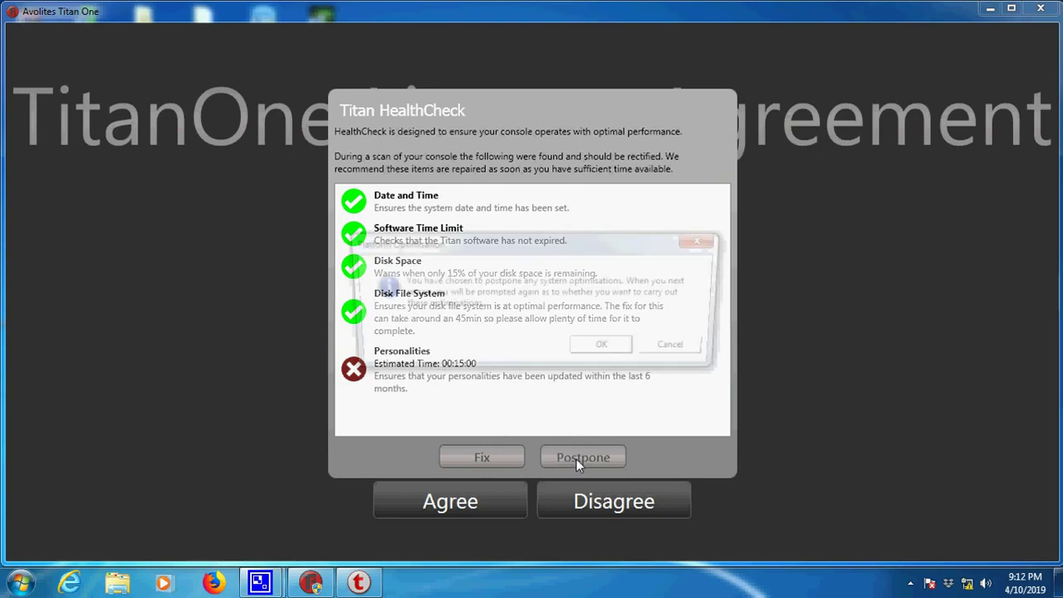
pyautogui.click(607, 355)
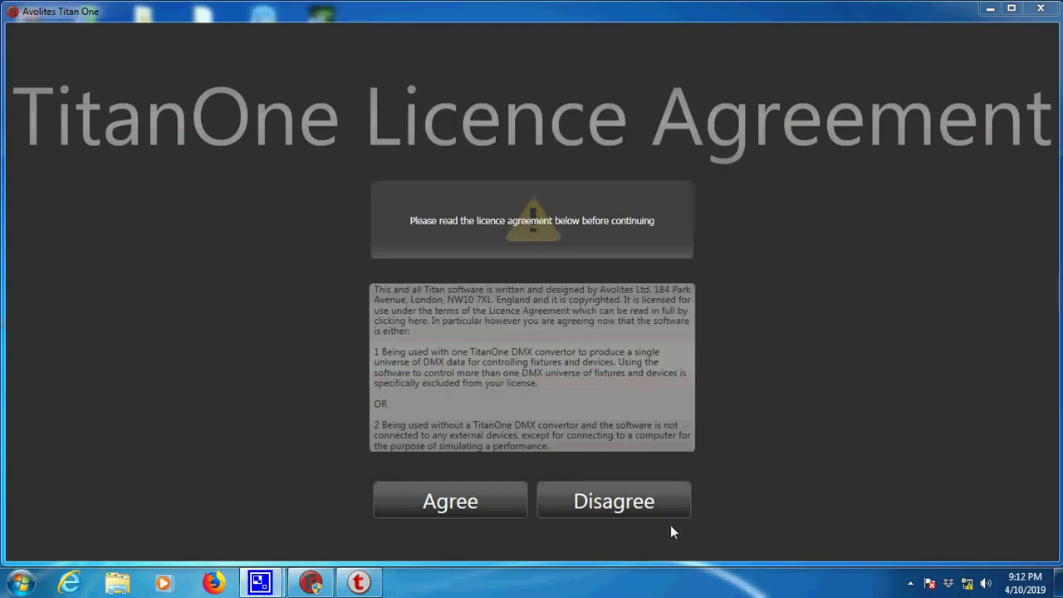
pyautogui.click(457, 505)
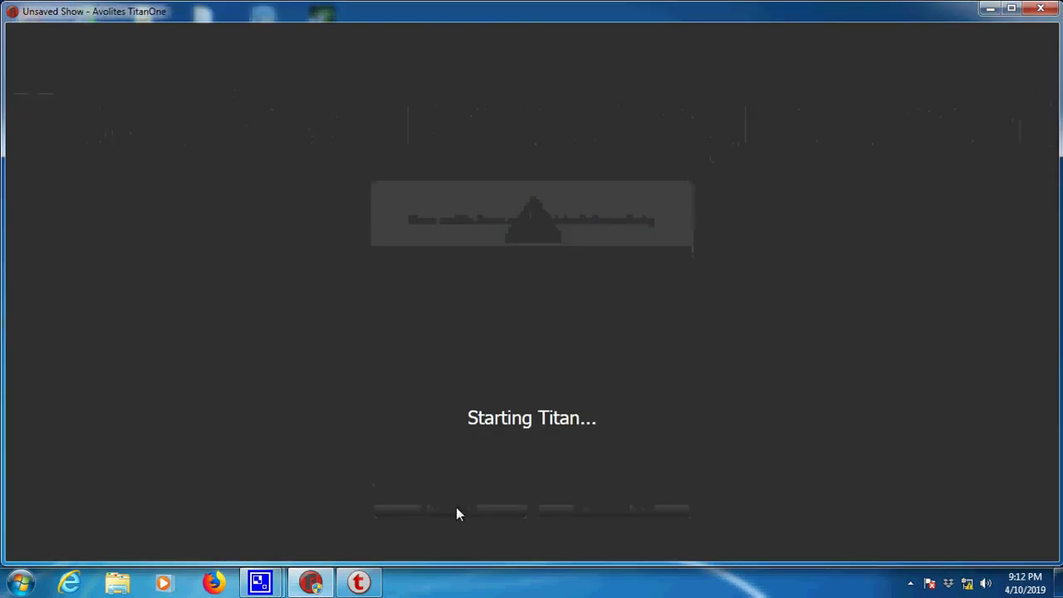